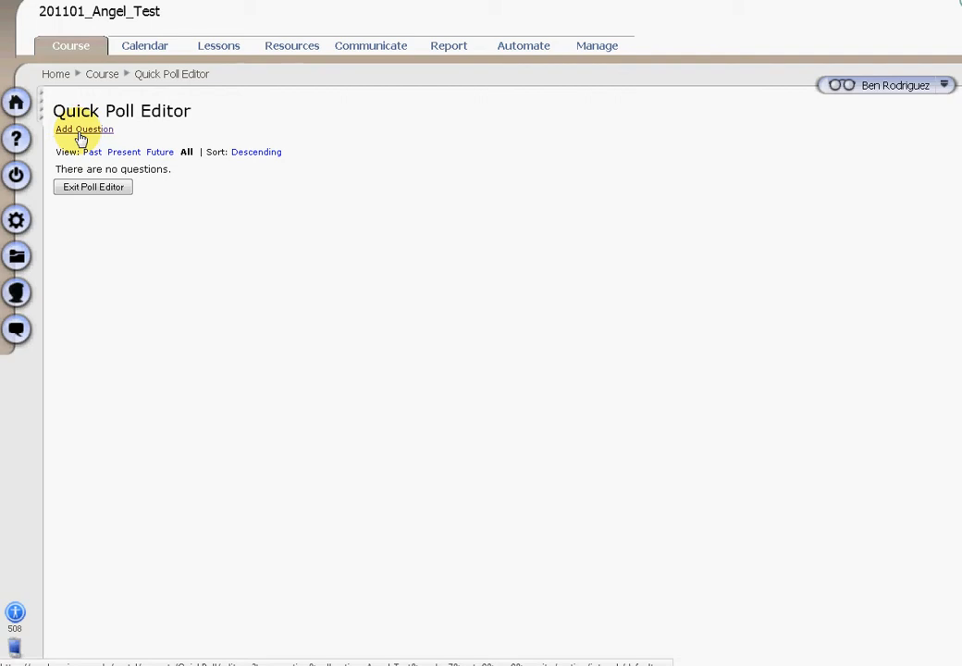
- Add a poll question reading "Please choose a time that is convenient for you to take the exam."
click(81, 135)
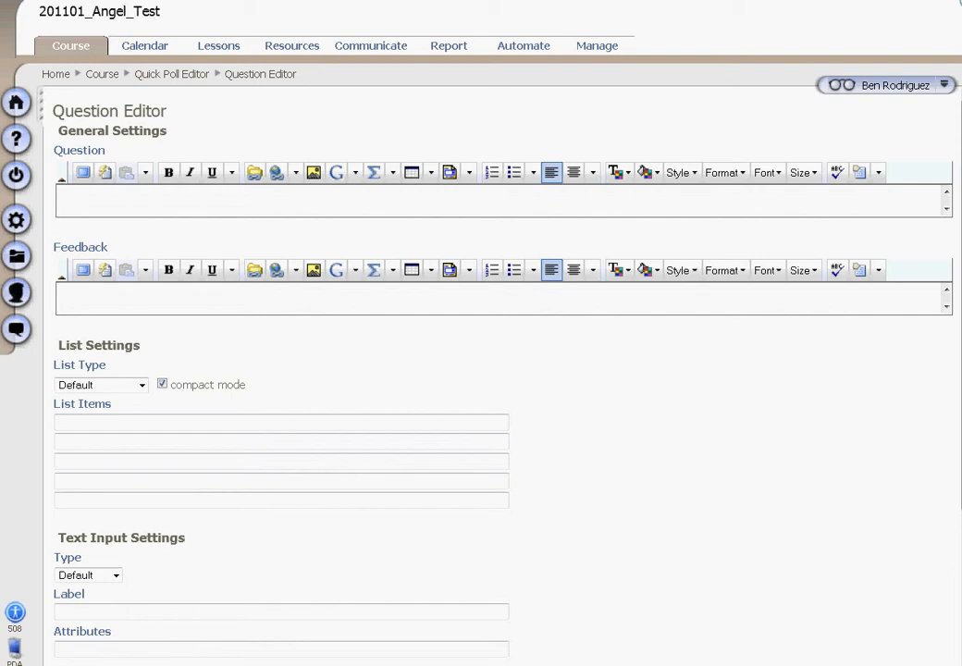
click(125, 202)
text(Please choose a time that is convenient for you to take the exam.)
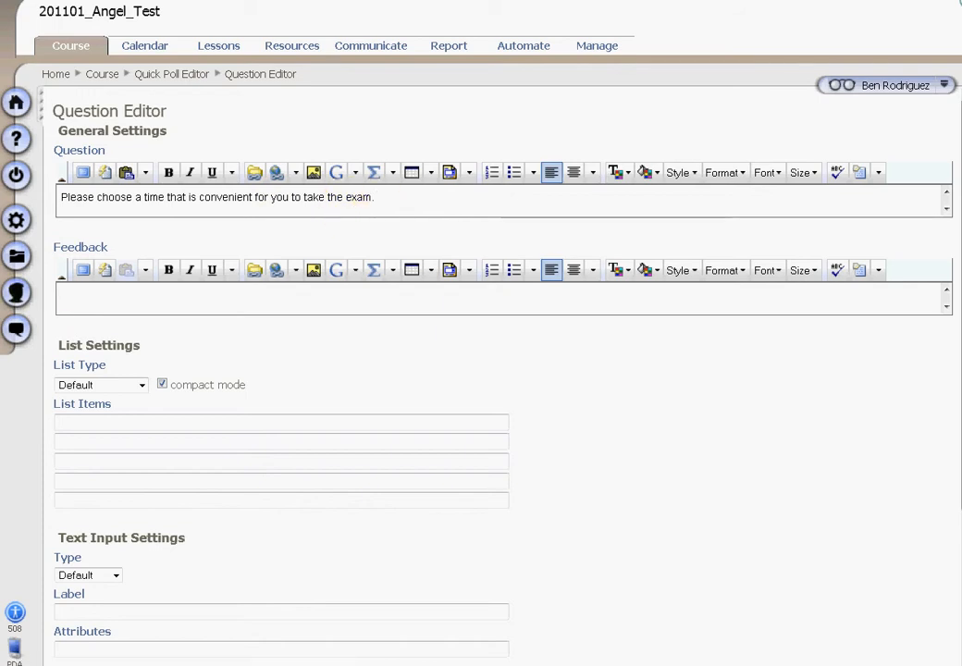
- Fill the first four list items with Monday 9-10 AM, Monday 11-12 AM, Wednesday 9-10 AM and Wednesday 11-12 AM
double_click(88, 421)
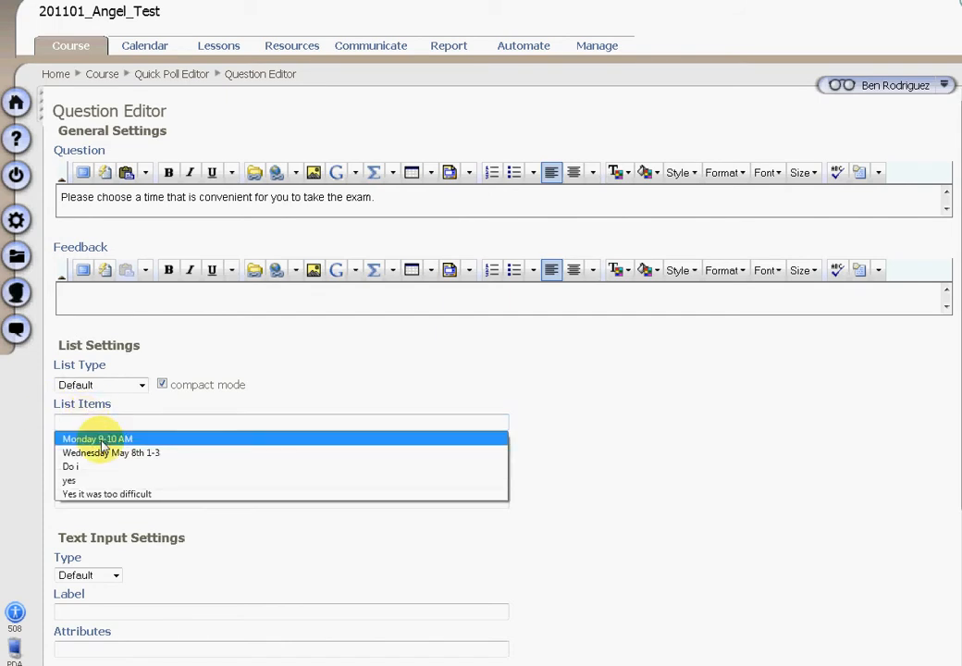
click(102, 440)
double_click(126, 441)
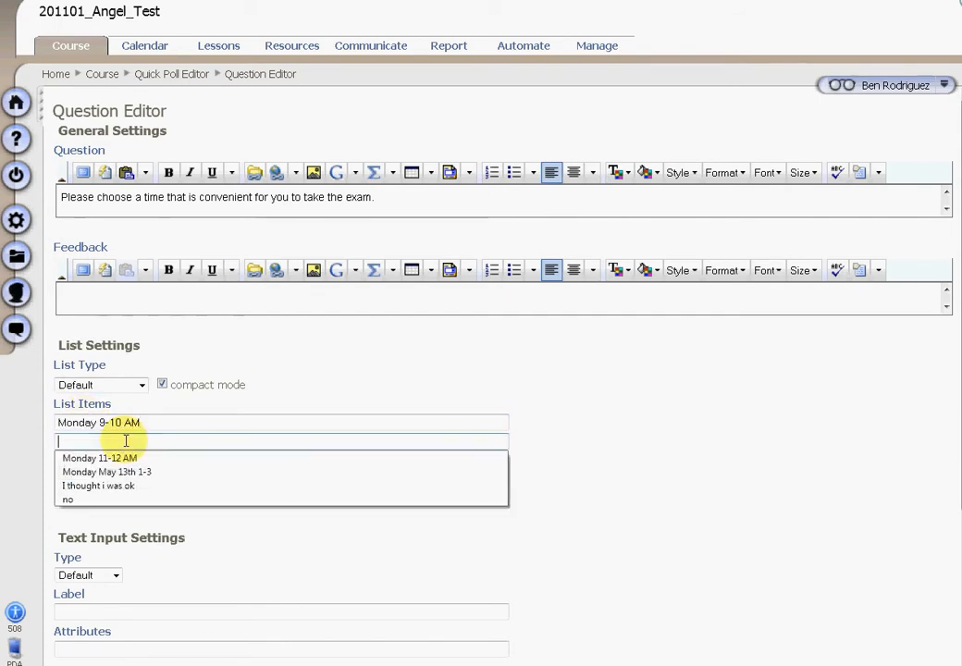
click(134, 458)
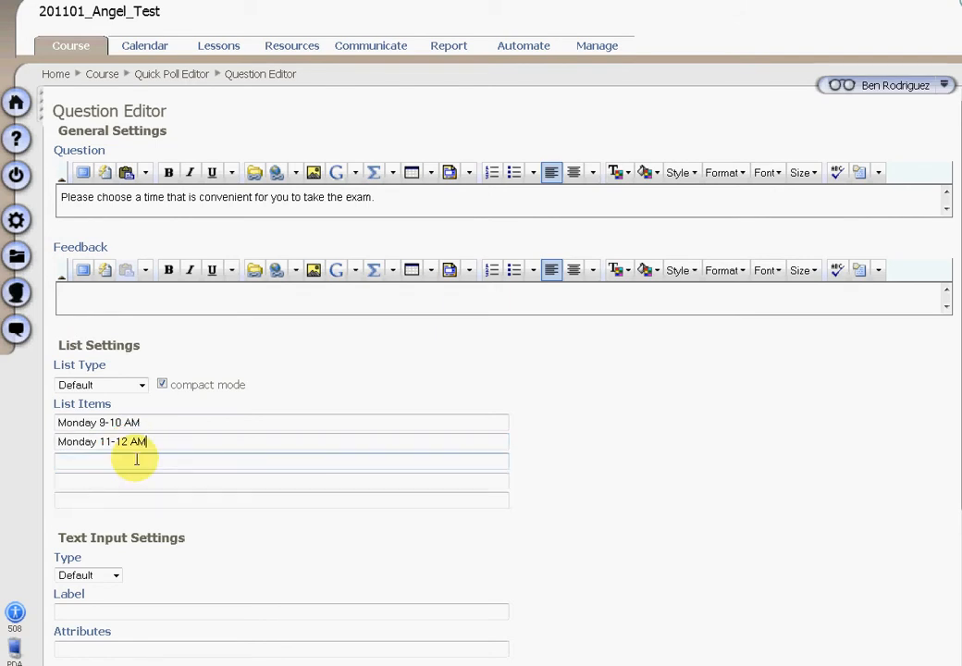
click(136, 461)
click(137, 475)
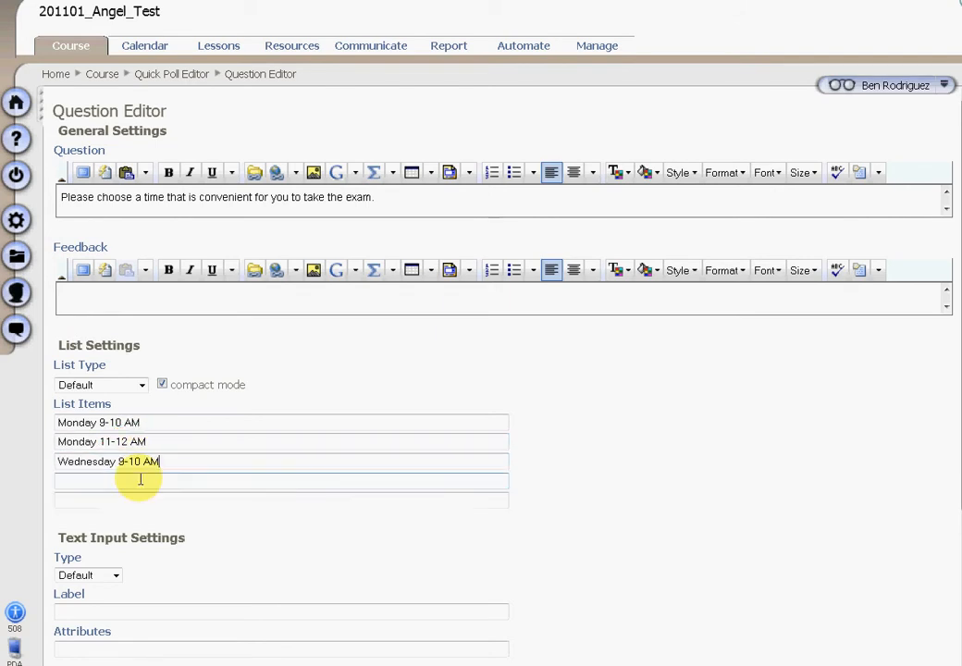
click(140, 479)
click(199, 498)
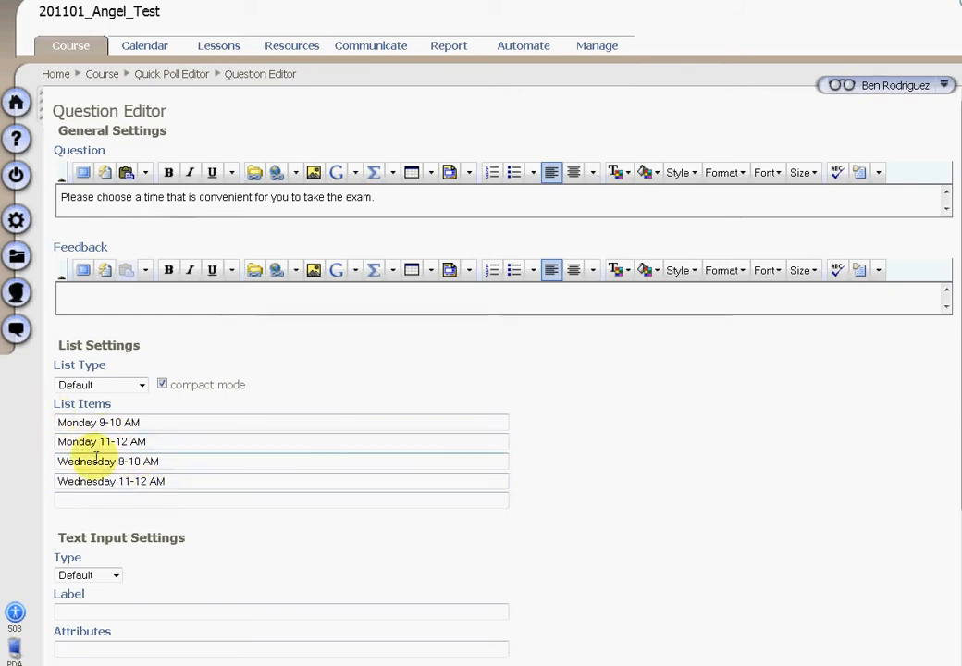
double_click(165, 462)
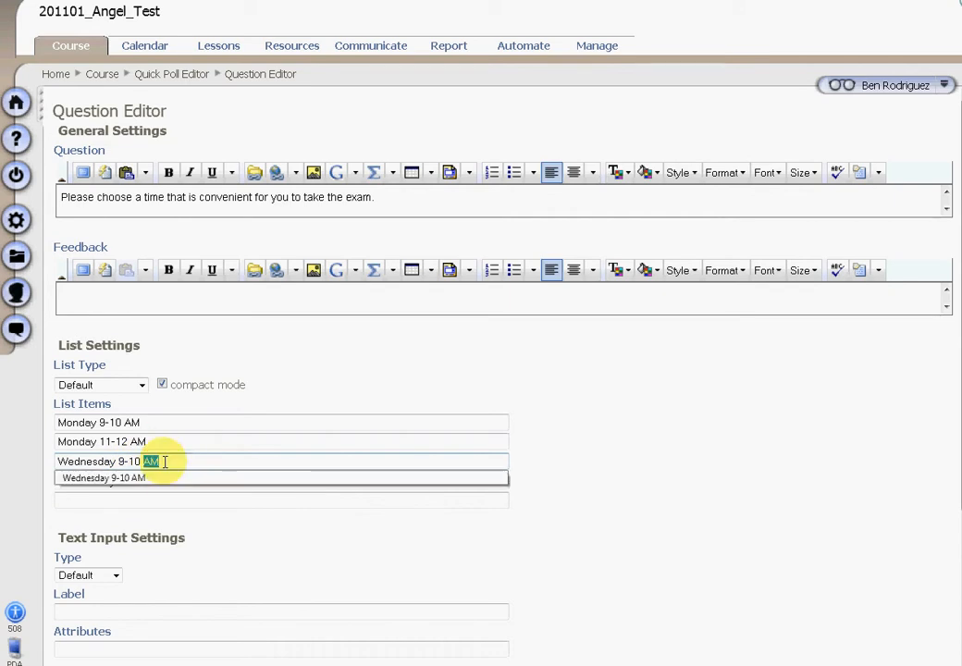
click(186, 460)
click(262, 416)
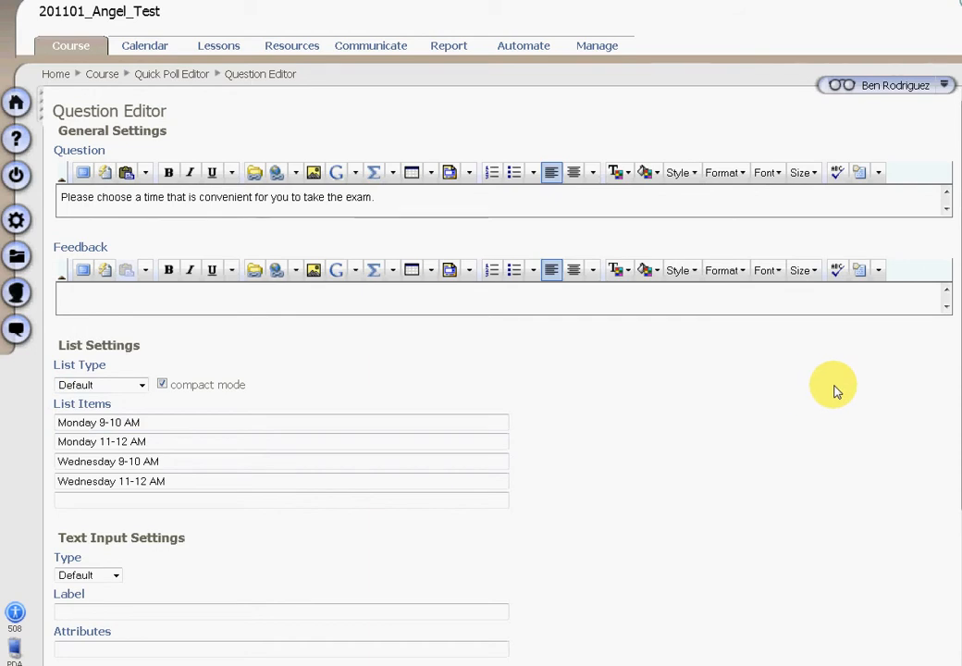
- Turn off compact mode and try the Radio Buttons and Check Boxes list types for the question
click(162, 385)
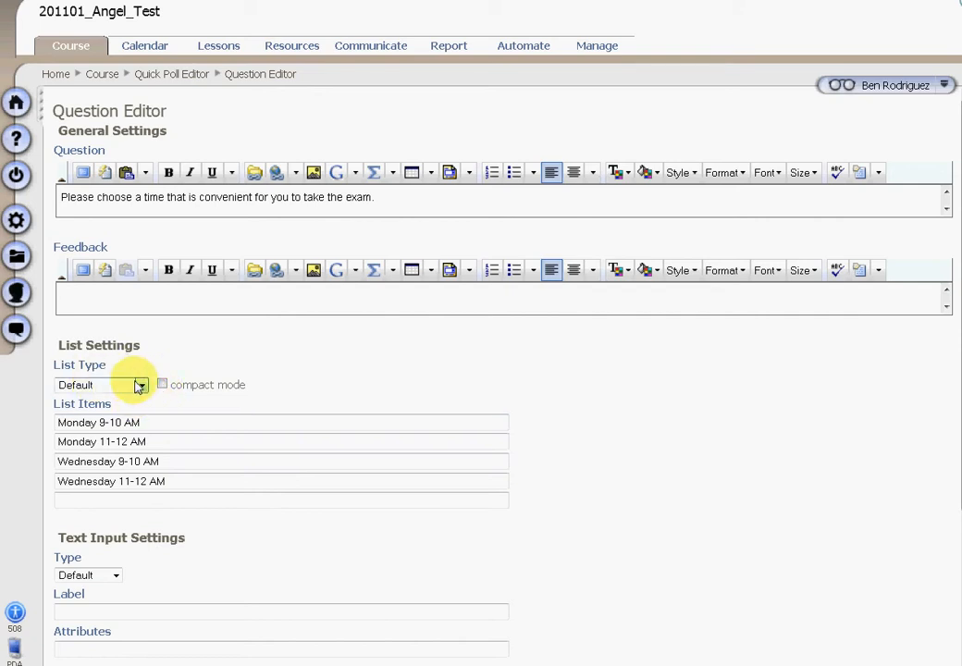
click(142, 385)
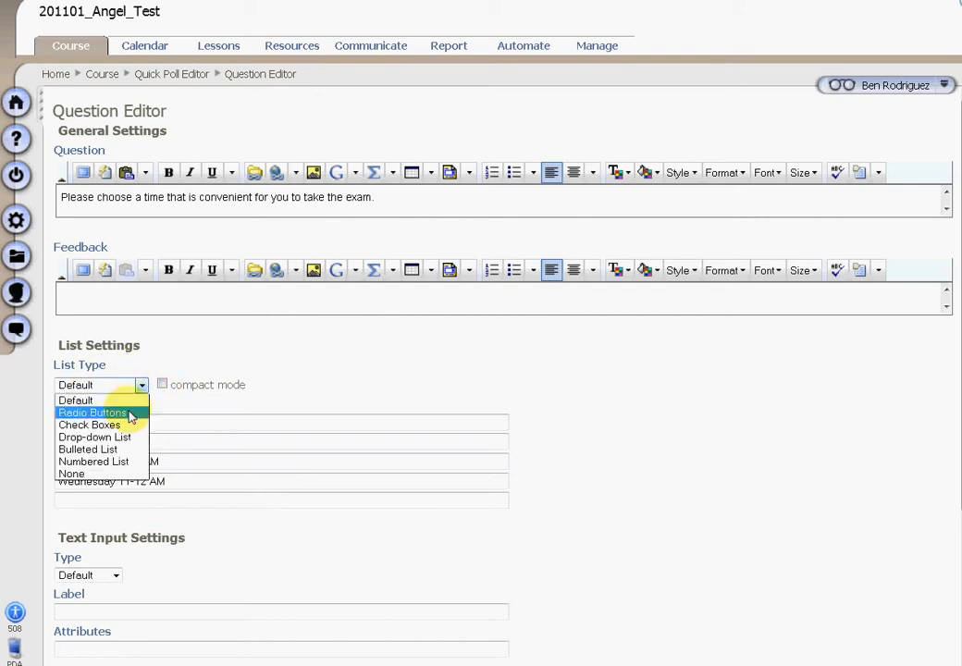
click(116, 410)
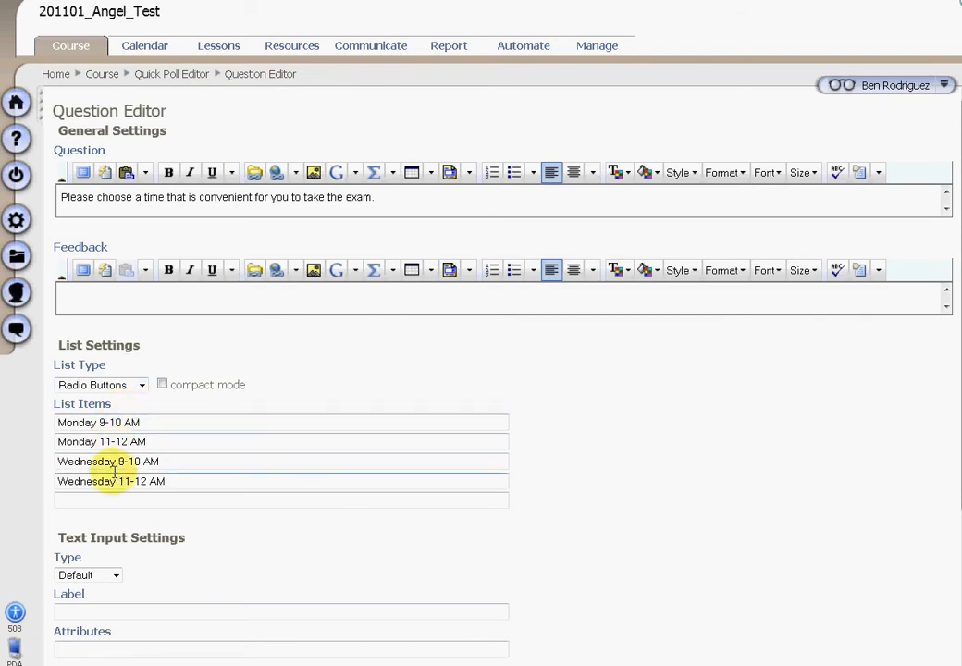
click(142, 385)
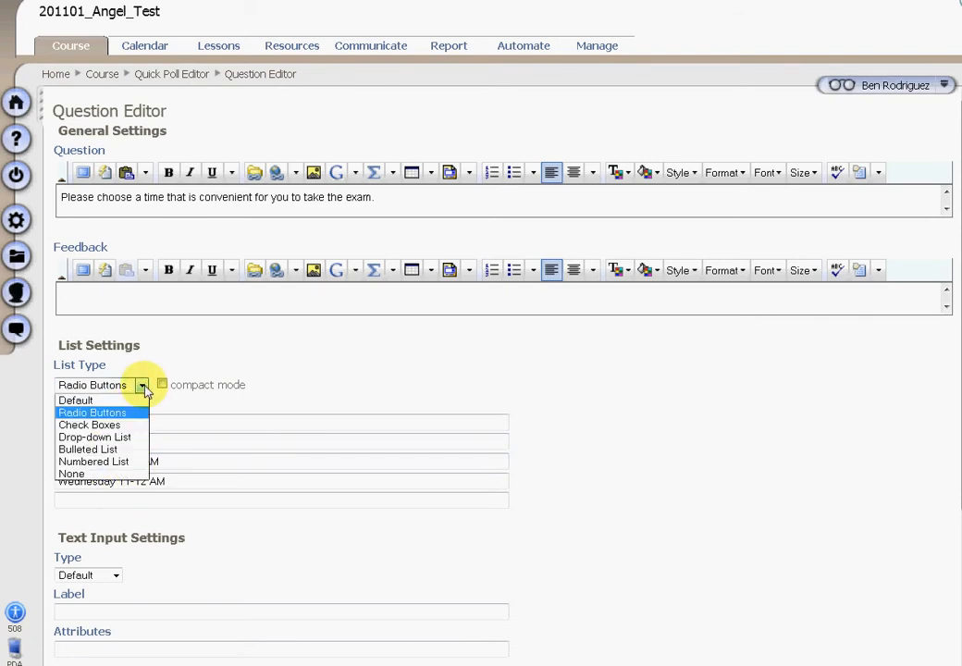
click(128, 423)
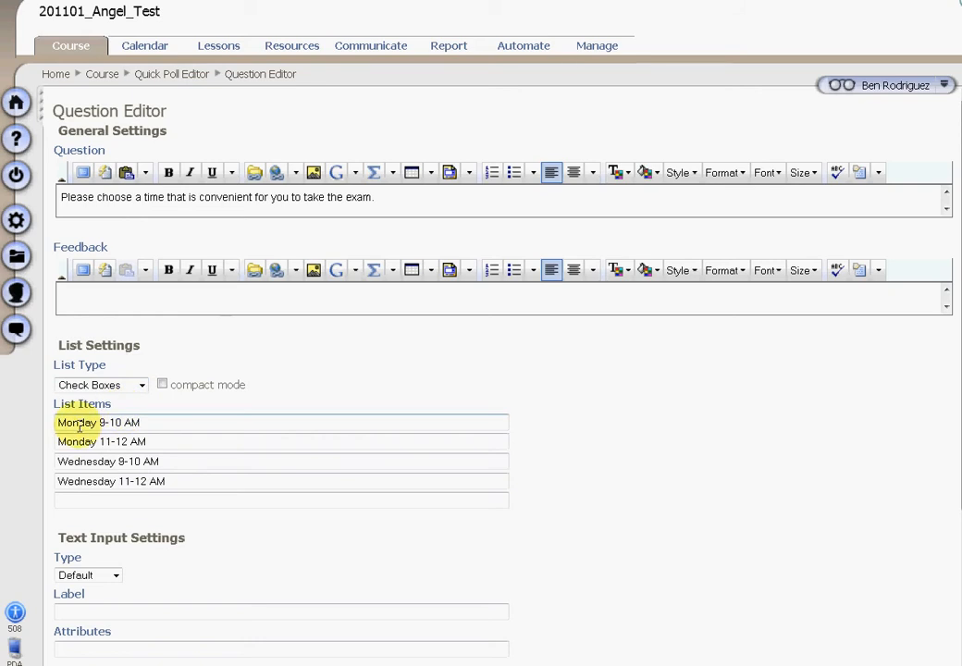
- Set the question's list type to Drop-down List
click(141, 385)
click(128, 440)
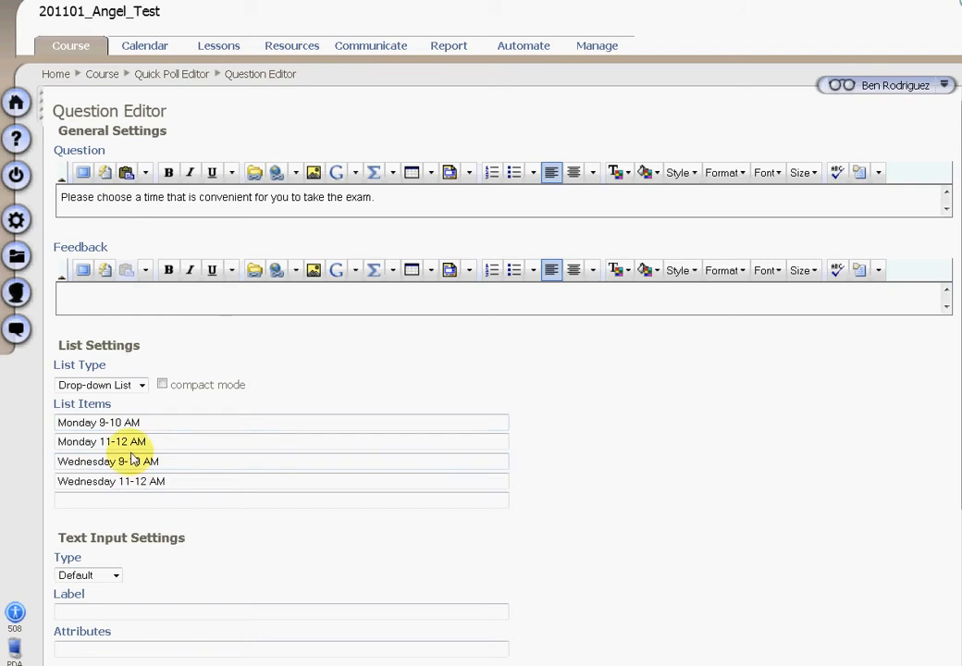
click(142, 385)
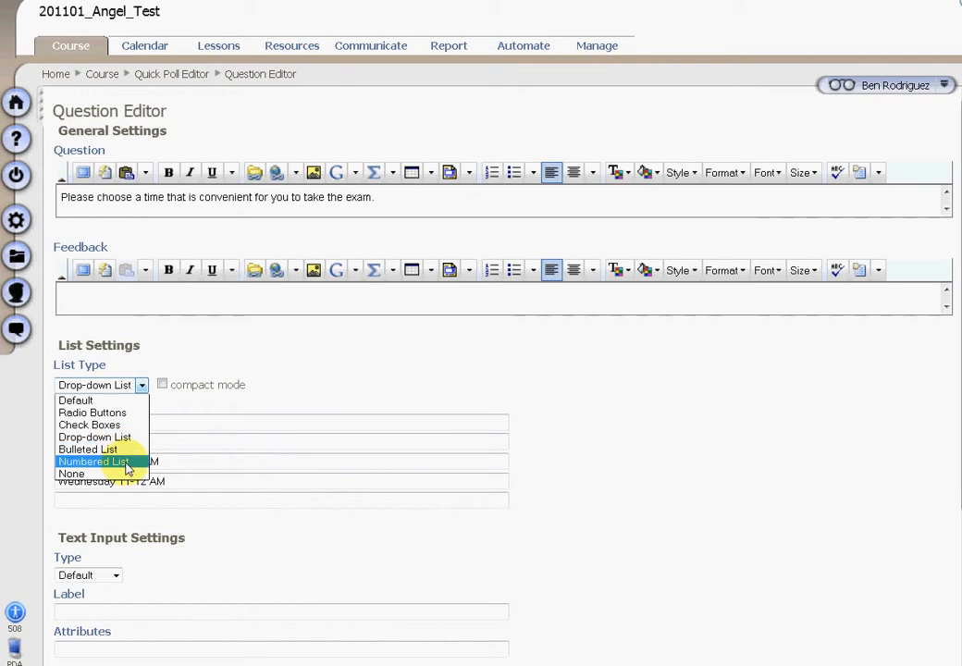
click(220, 462)
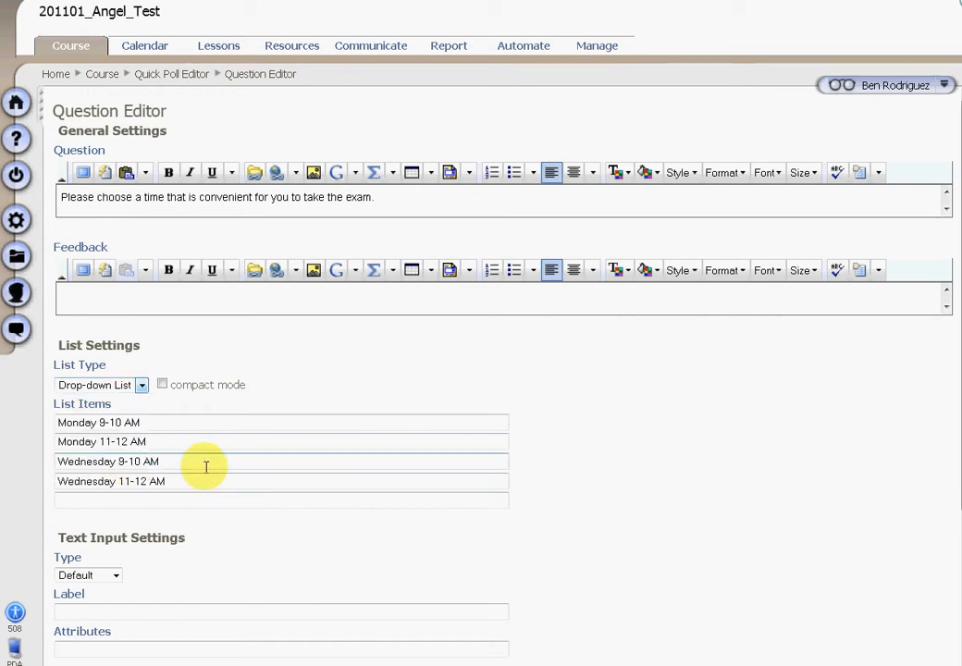
- Set the text input label to "Please describe any special consideration..."
scroll(203, 463, down, 3)
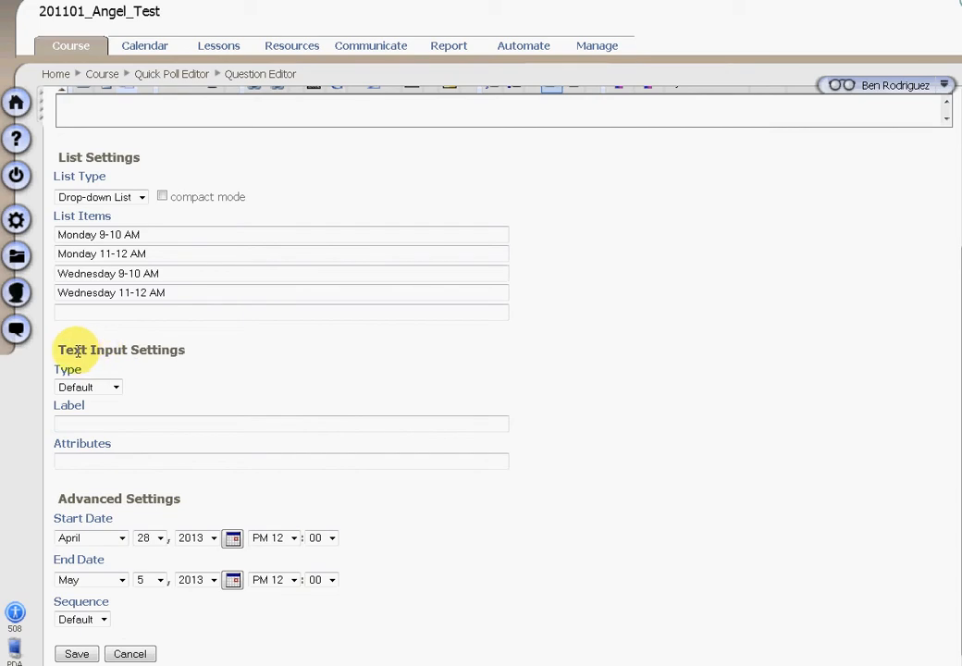
drag(58, 349, 203, 352)
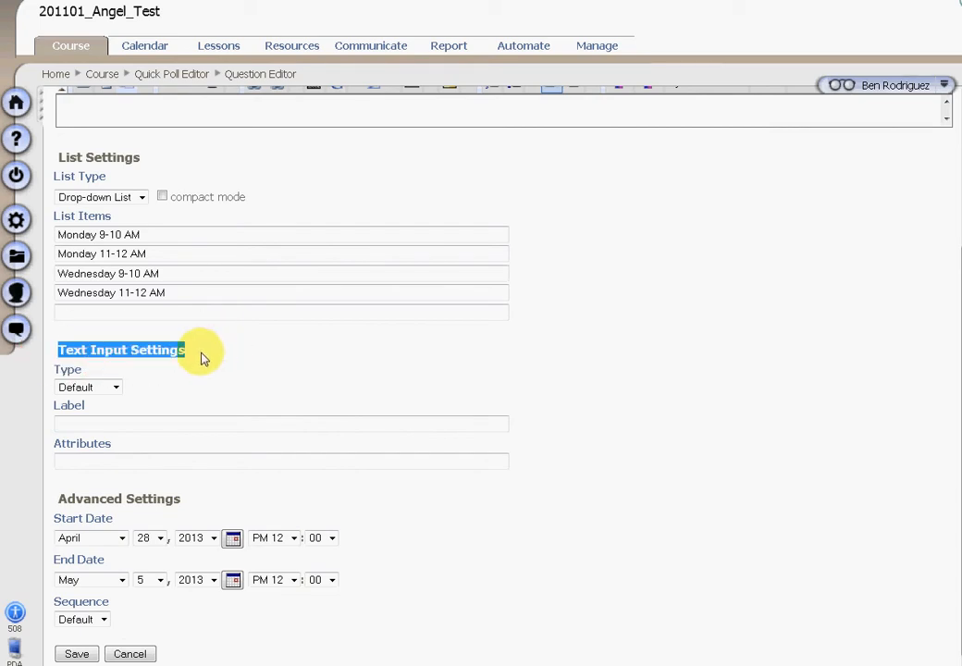
click(164, 423)
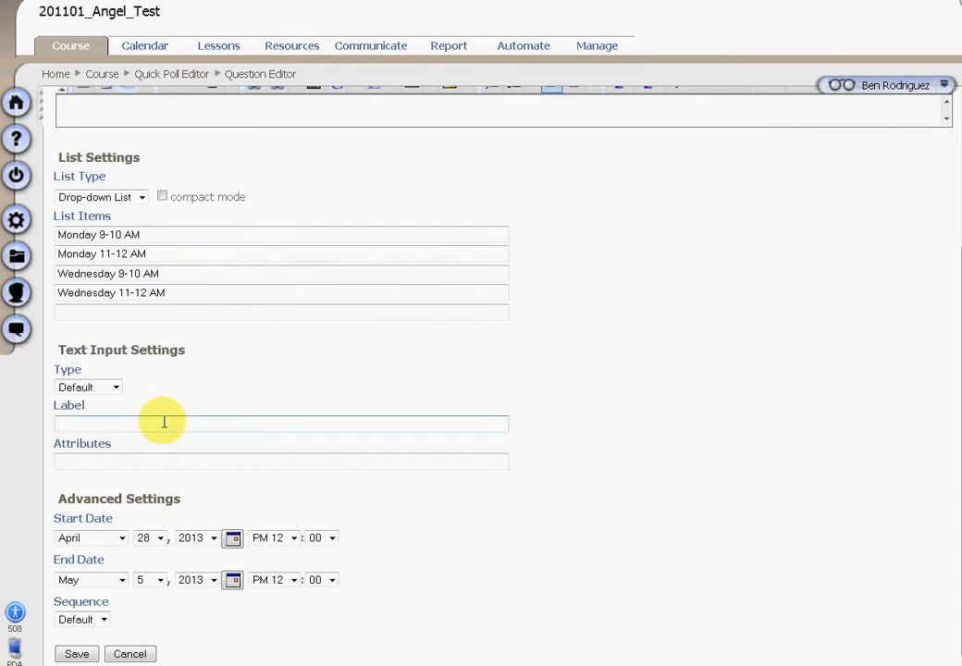
scroll(164, 422, up, 3)
scroll(164, 423, down, 3)
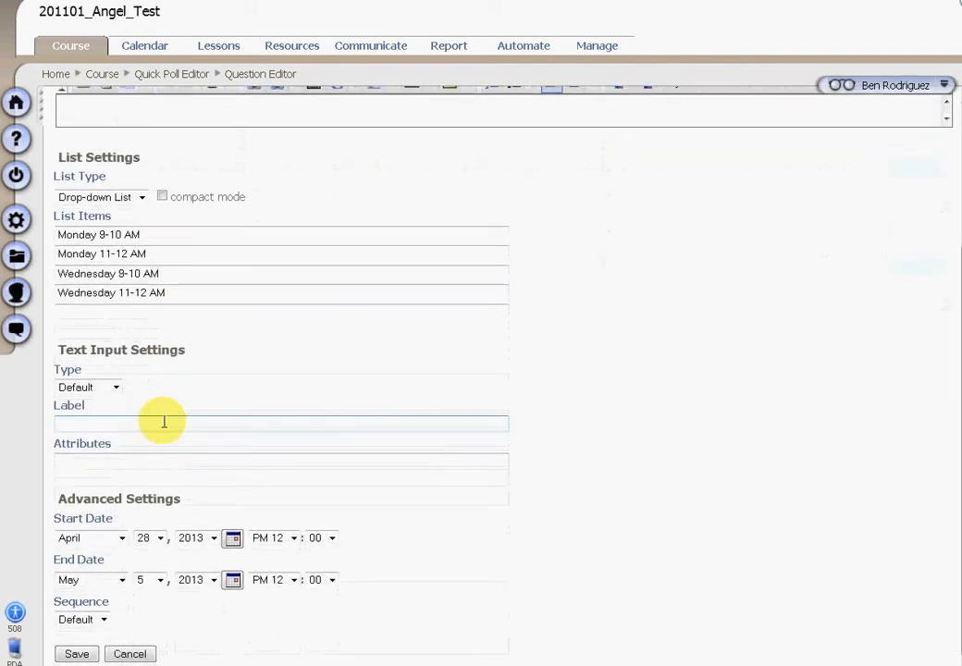
click(93, 419)
key(Escape)
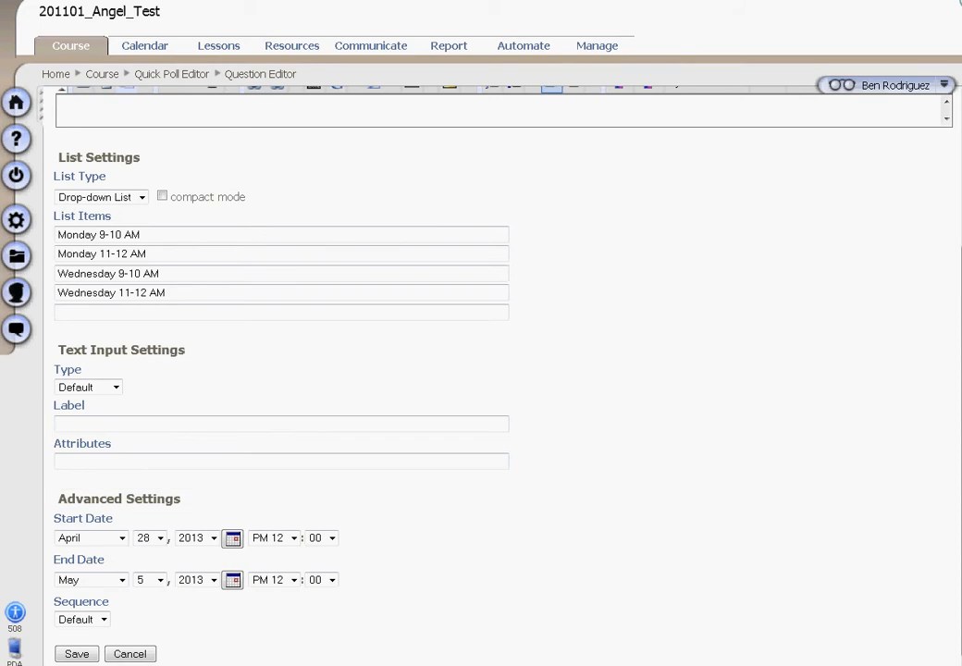
click(129, 421)
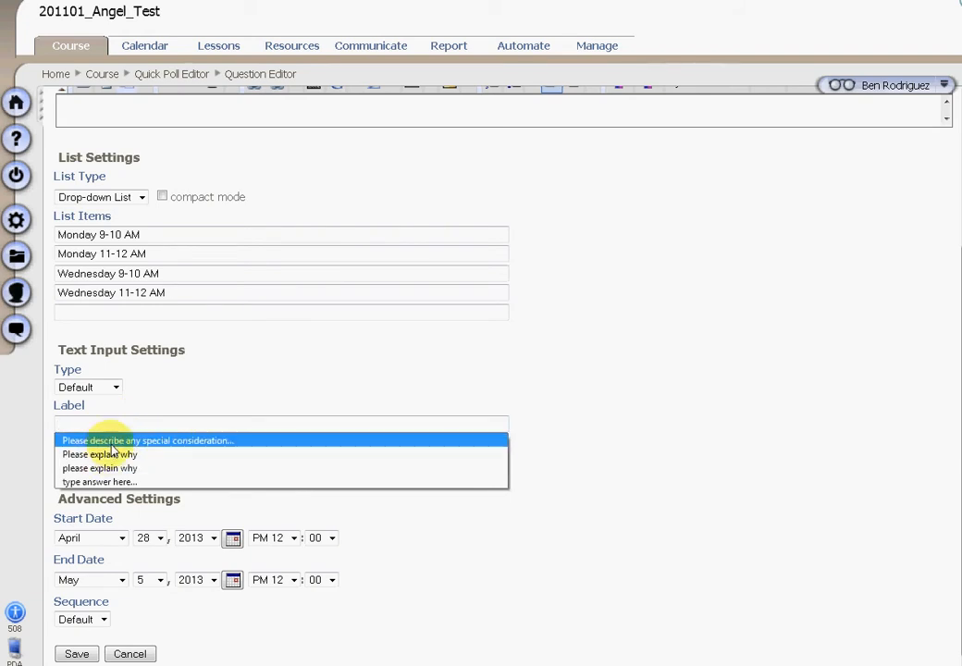
click(176, 444)
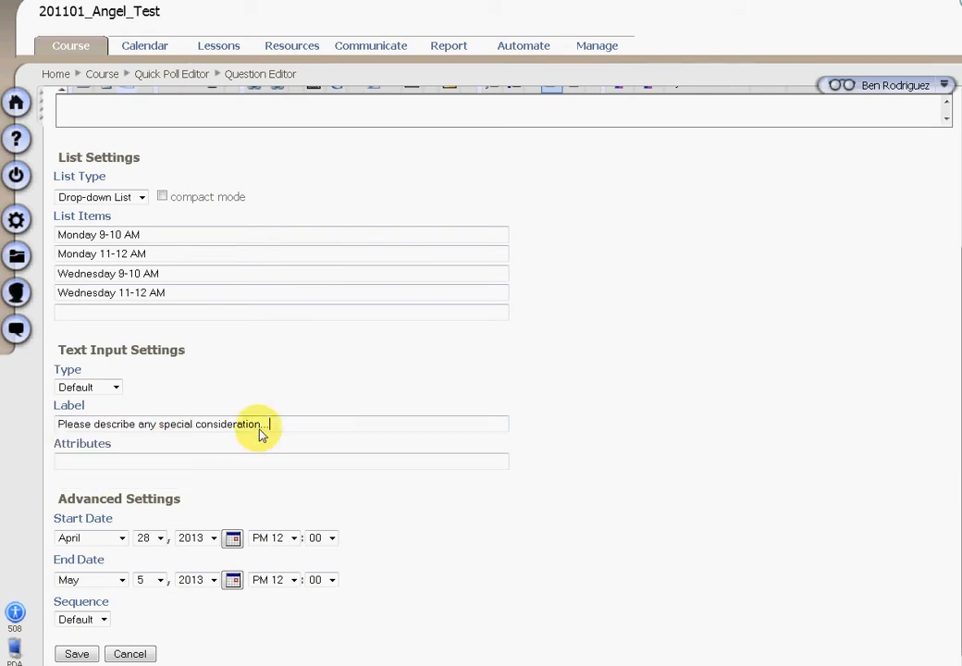
- Set the text input type to Text Box
click(244, 463)
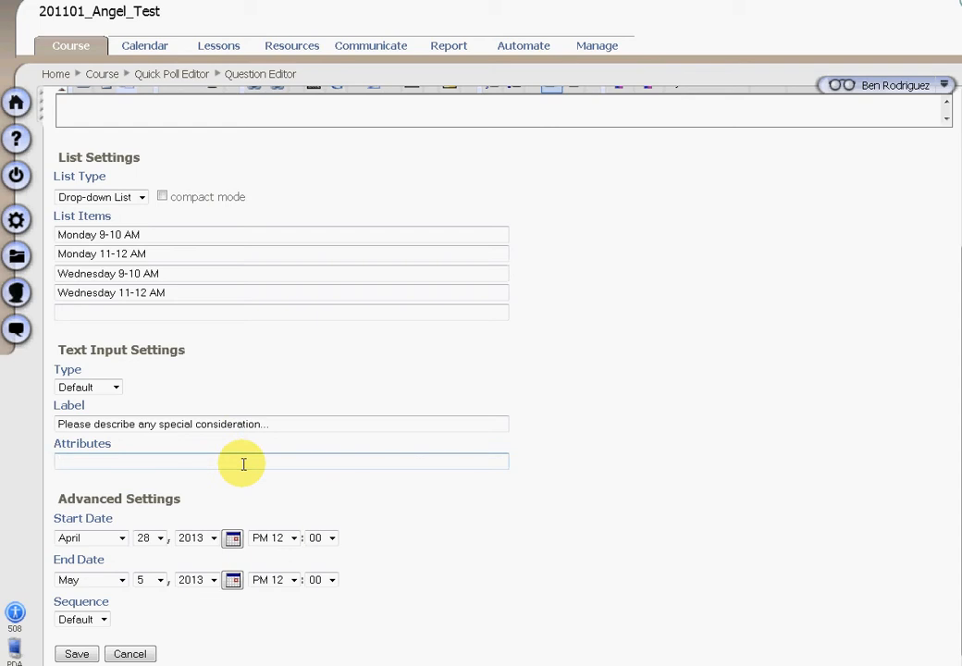
click(115, 388)
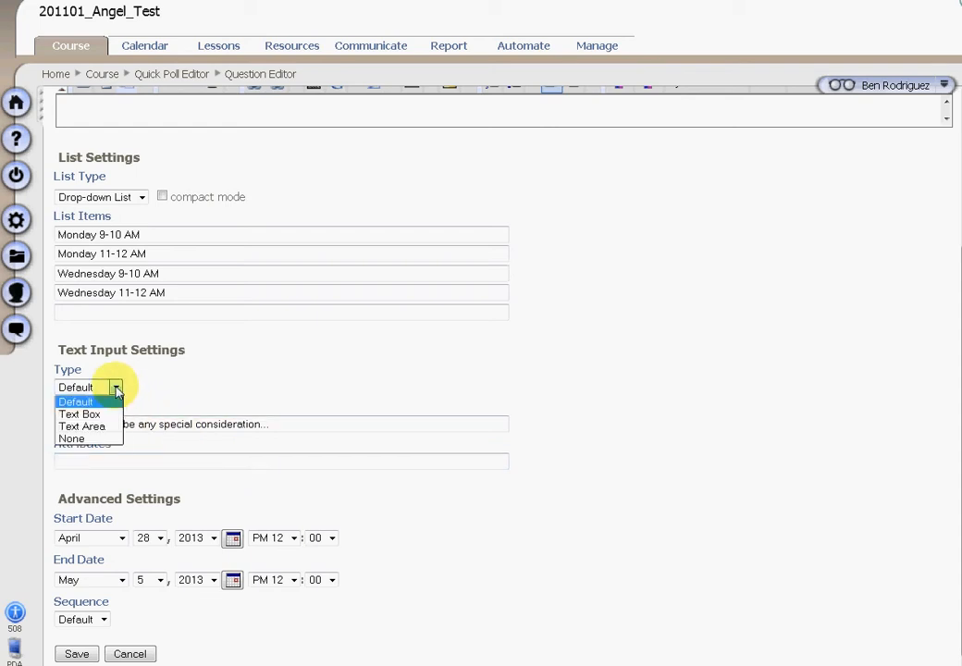
click(93, 415)
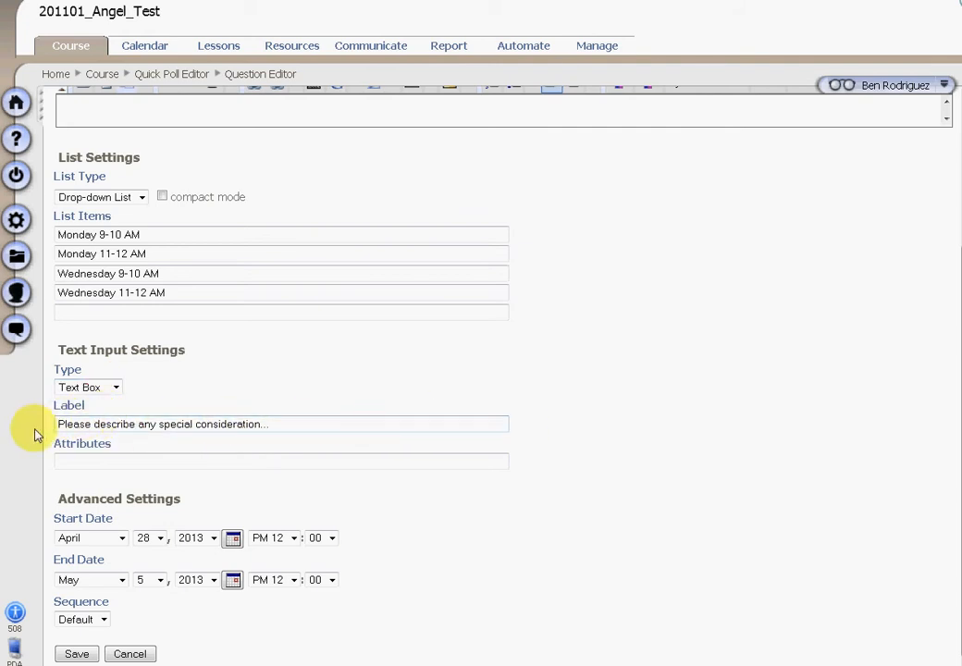
- Set the text input type to Text Area and give it the attribute rows=10
click(115, 388)
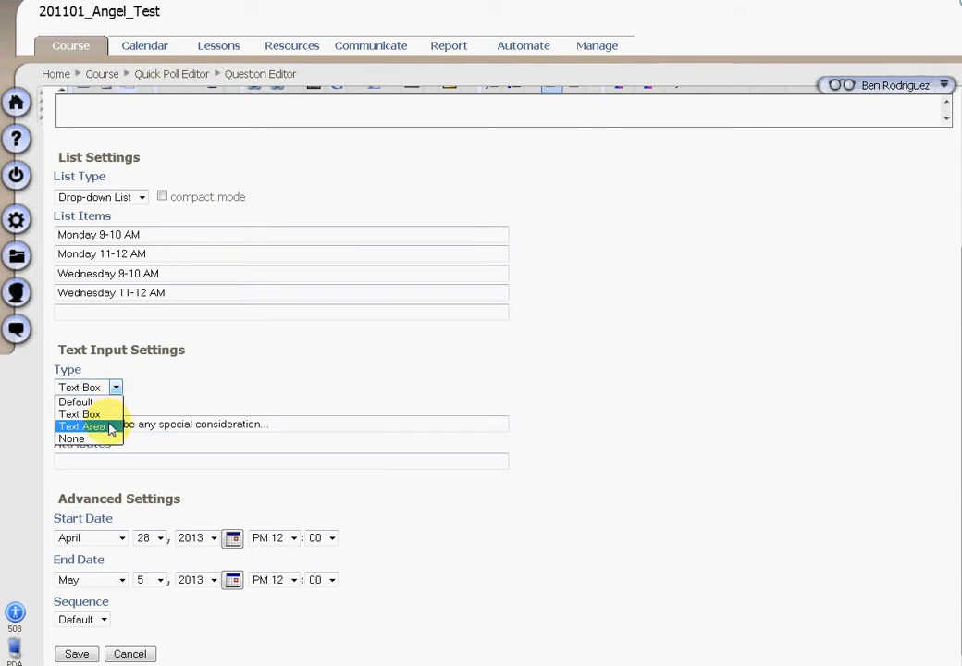
click(111, 427)
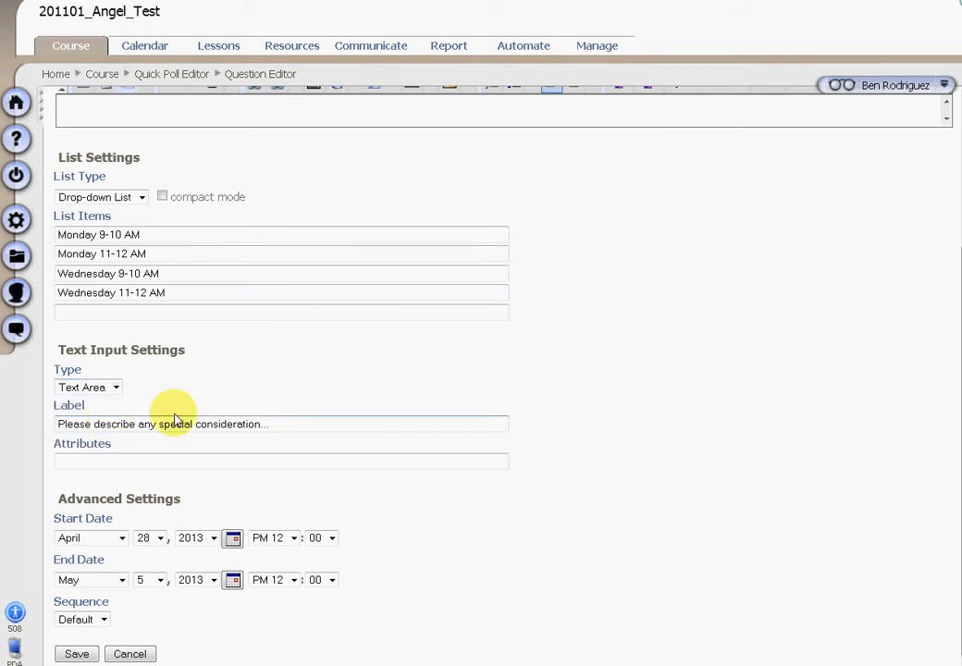
click(232, 460)
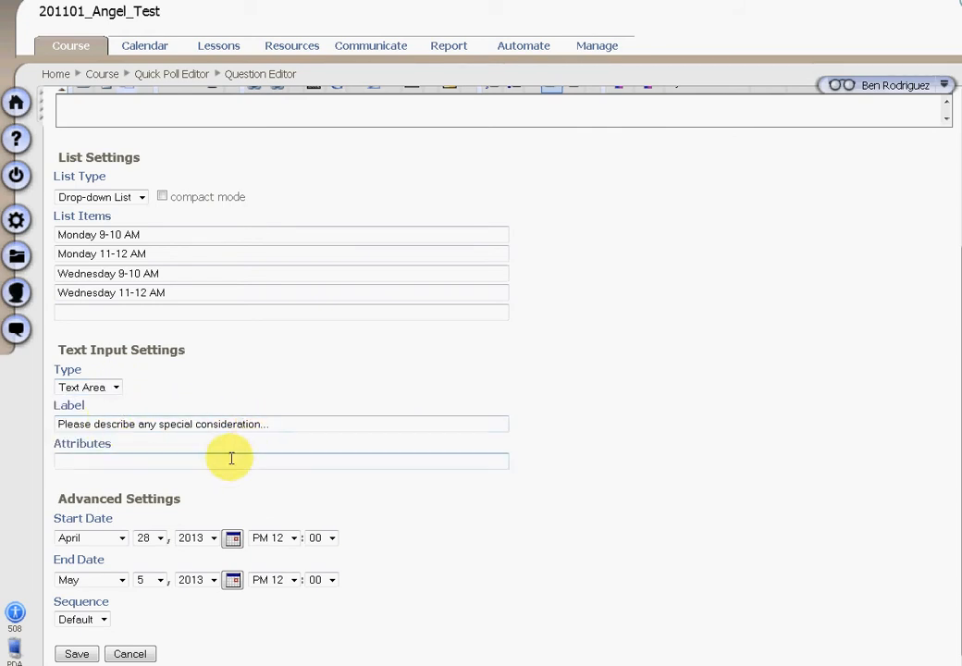
click(231, 460)
click(226, 482)
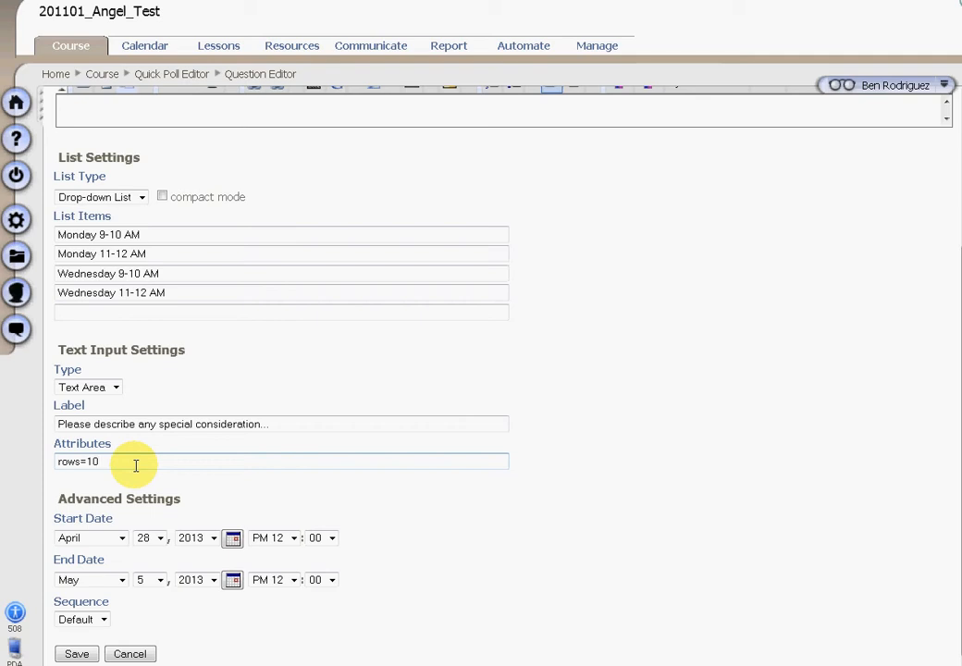
- Enter %BARGRAPH% as the question's feedback
scroll(135, 465, up, 2)
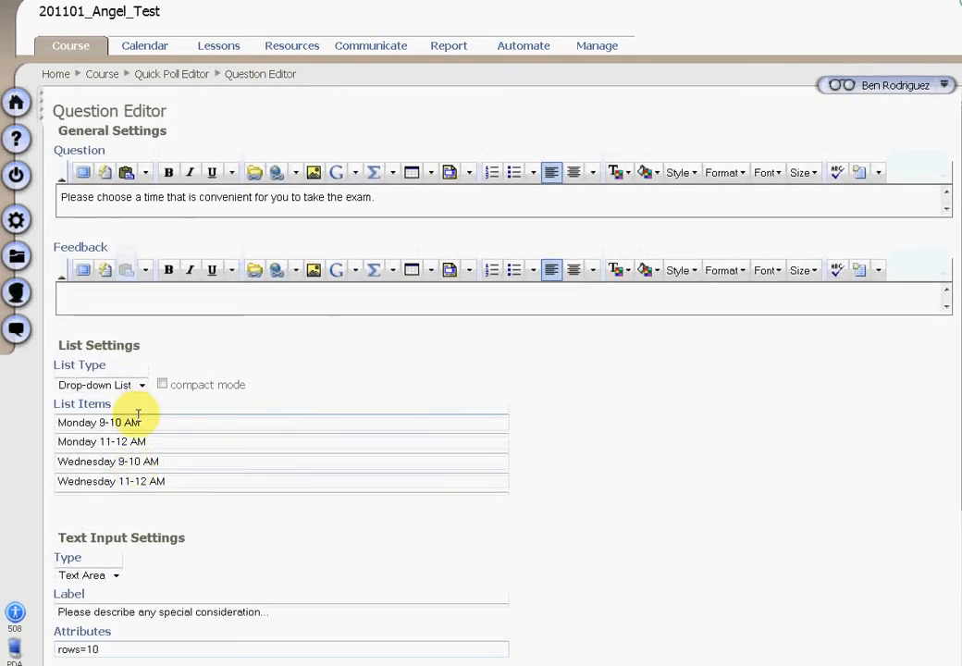
click(133, 302)
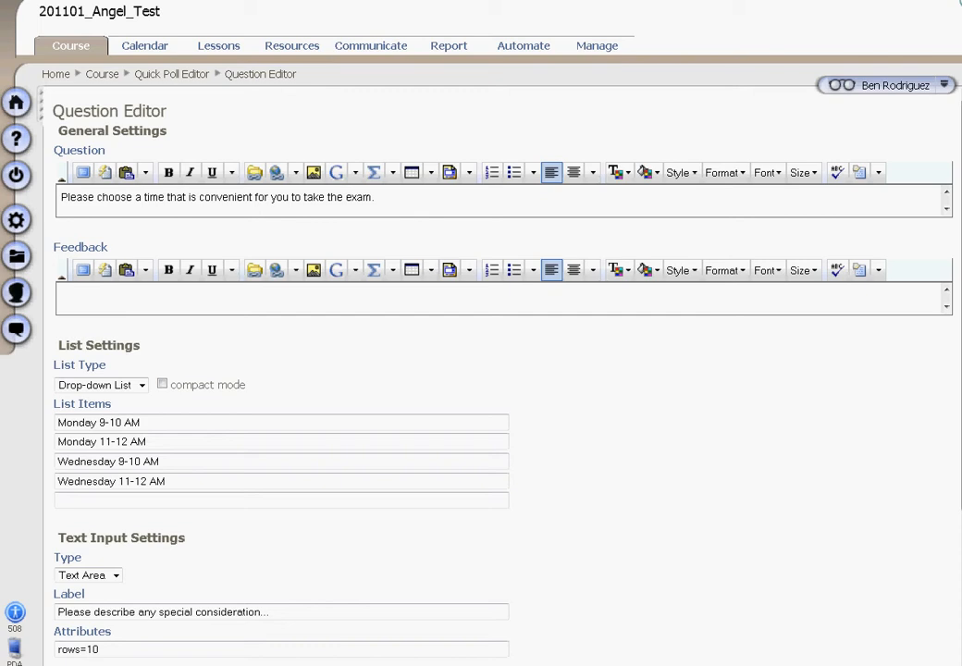
click(91, 297)
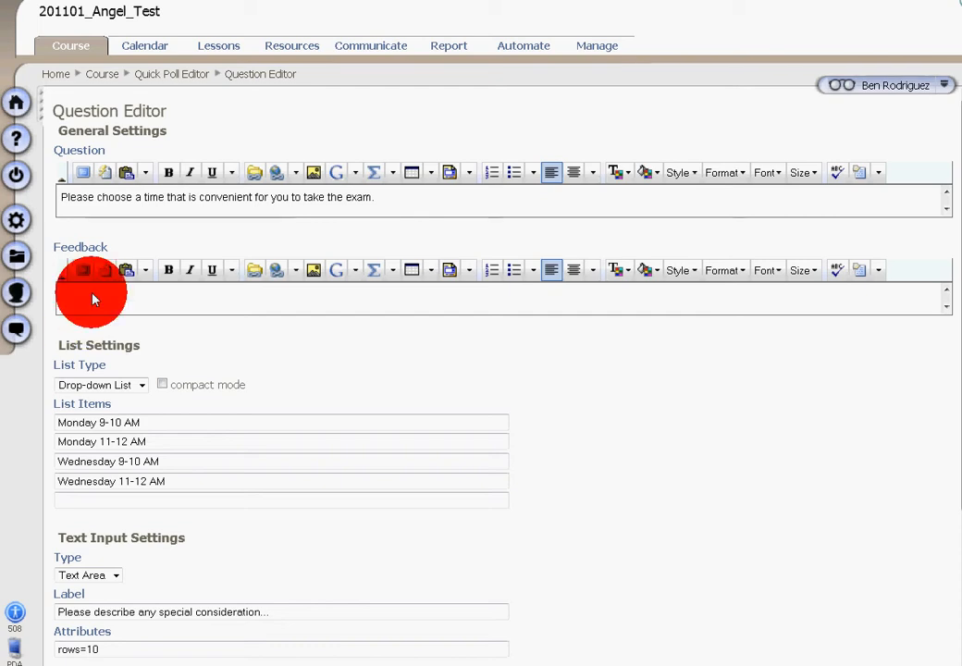
text(%BARGRAPH%)
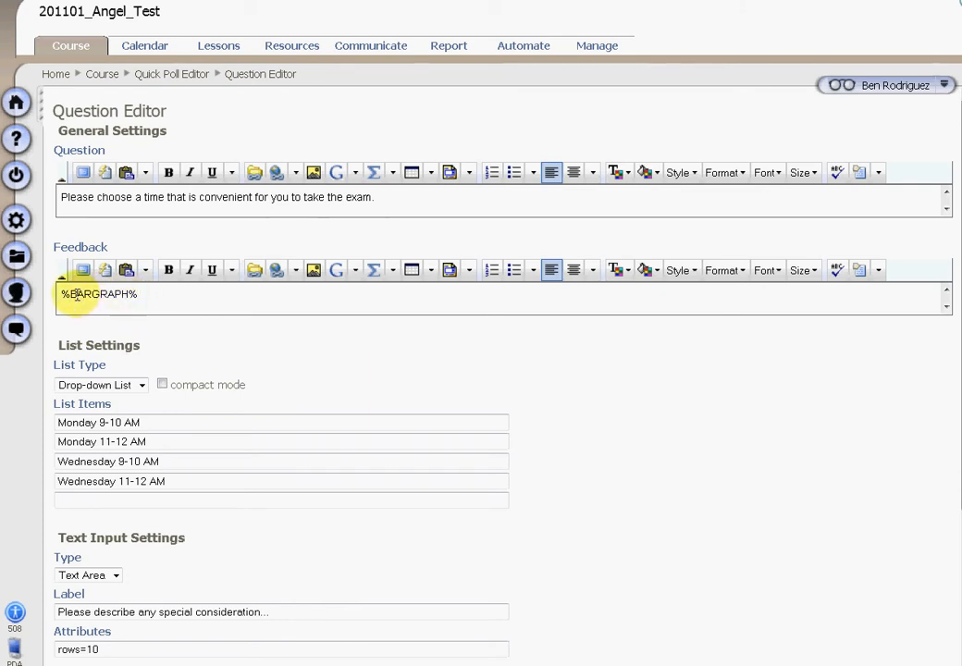
- Review the question's feedback, list, text input and date settings, and save the exam-time poll question
drag(133, 296, 143, 296)
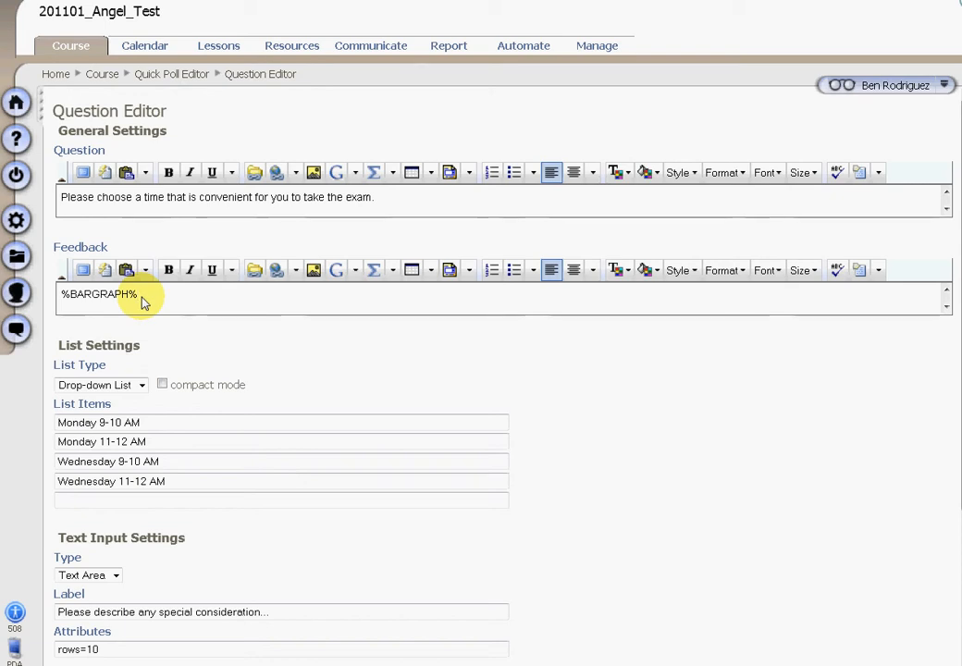
scroll(277, 319, down, 3)
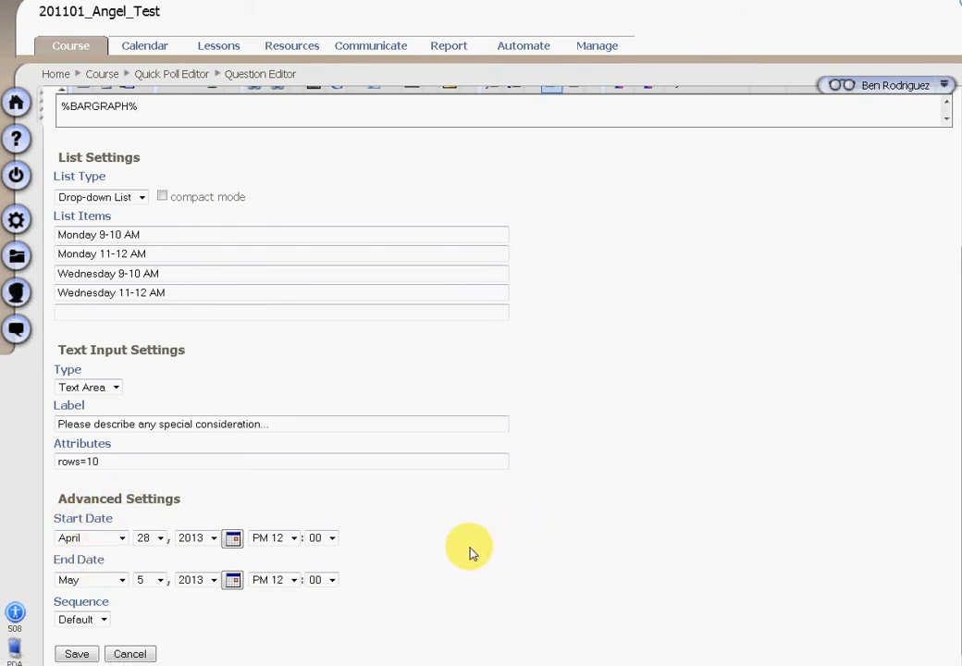
scroll(421, 333, up, 4)
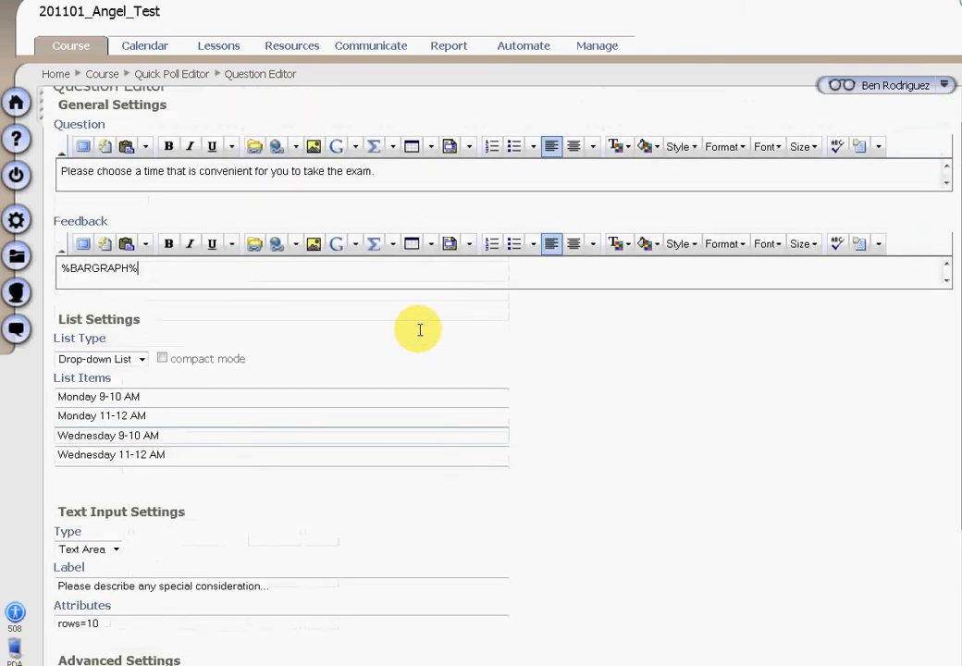
scroll(421, 333, down, 4)
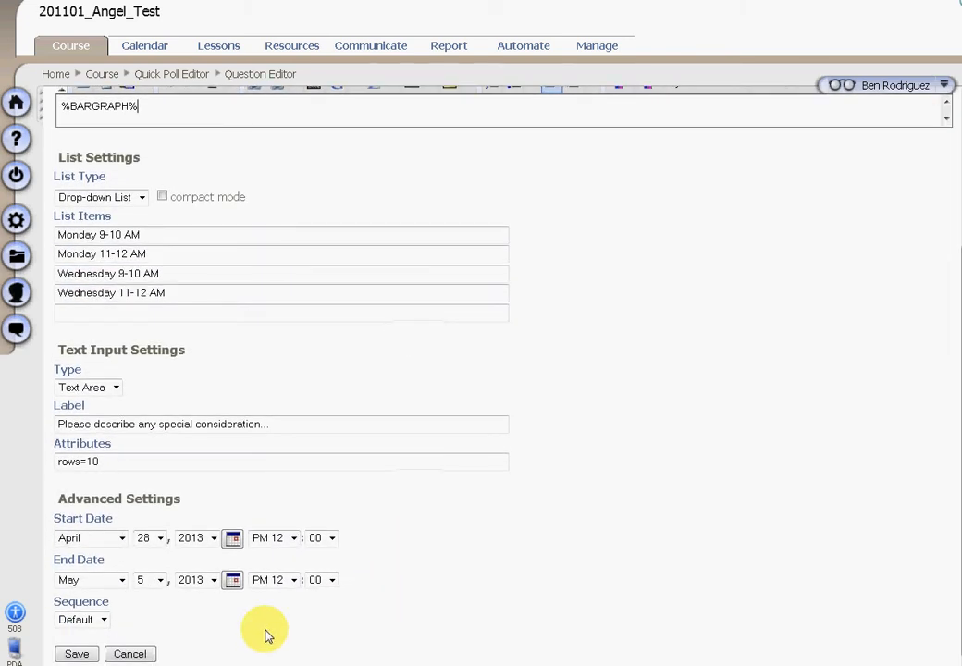
click(78, 655)
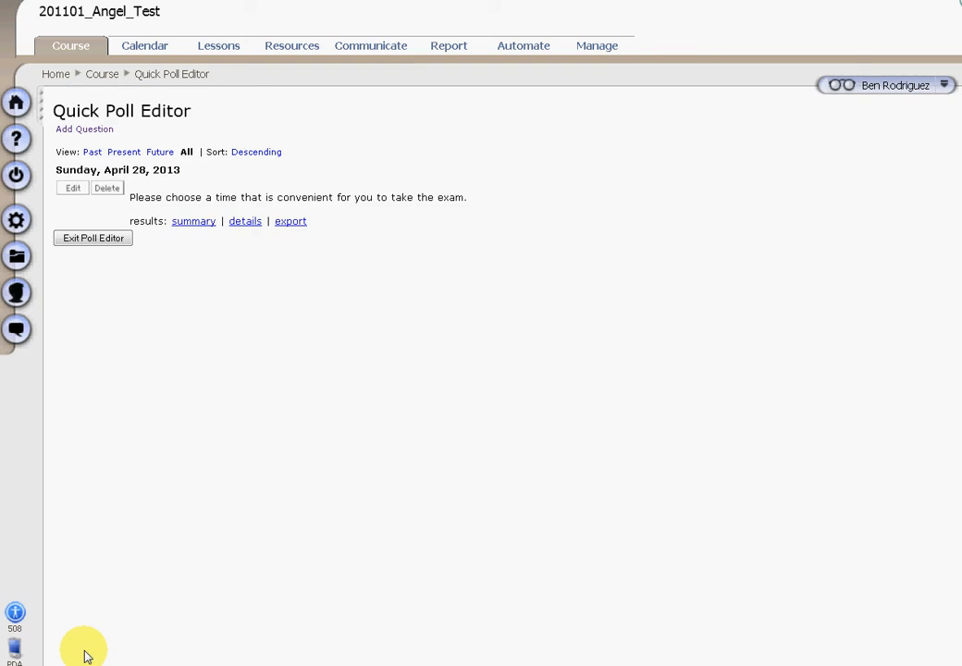
- Exit the poll editor, look over the Communicate page and open the course's main page
click(94, 243)
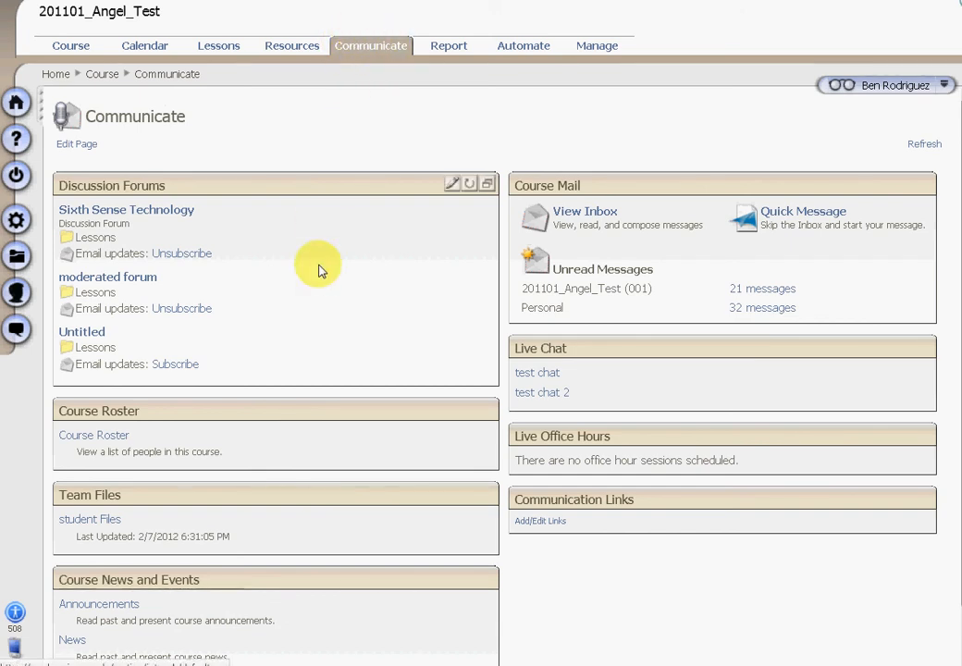
scroll(324, 305, down, 1)
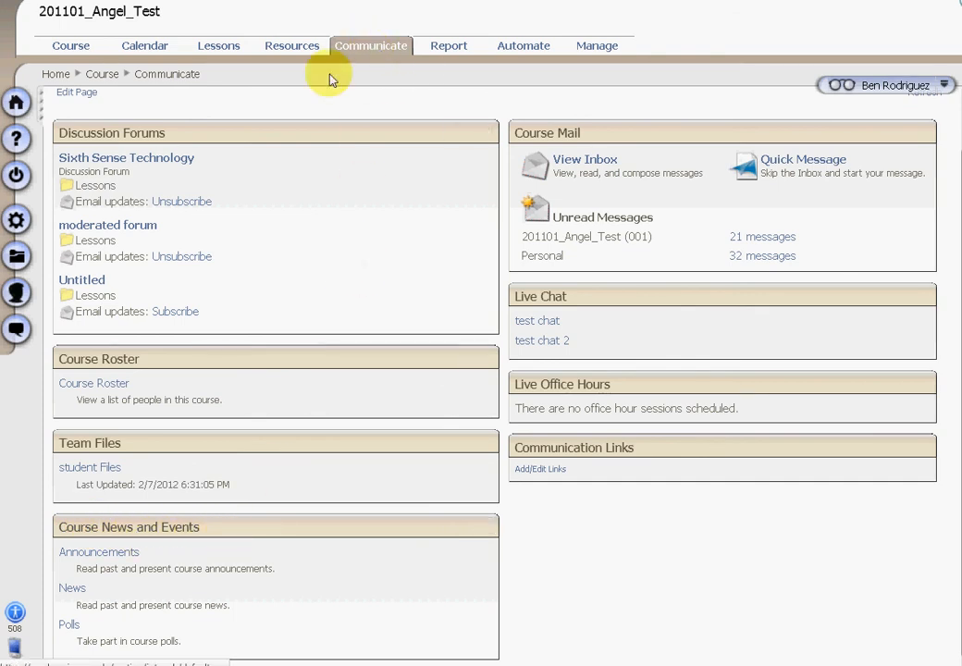
click(64, 48)
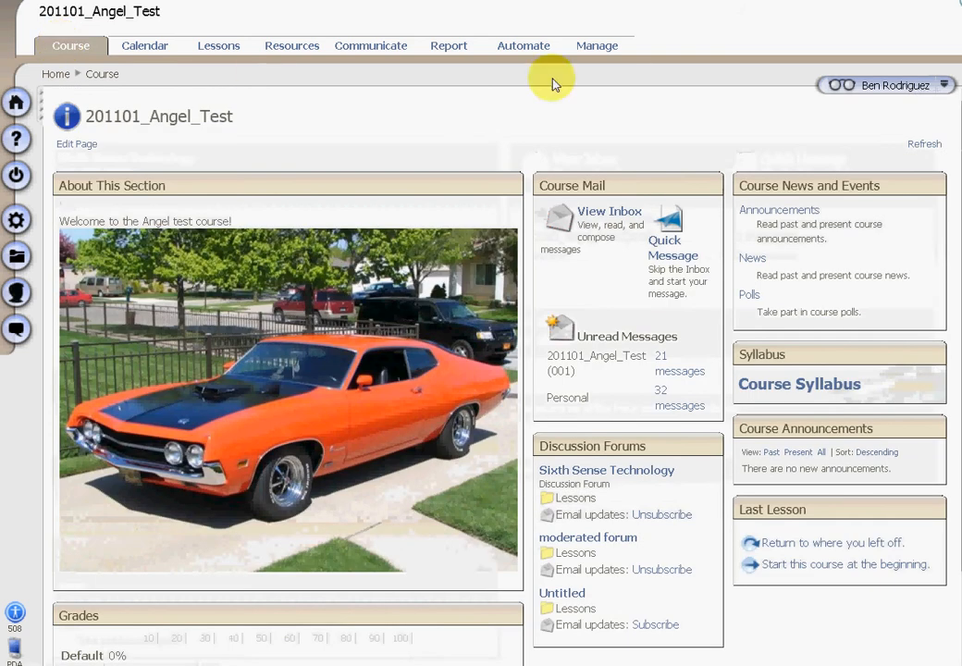